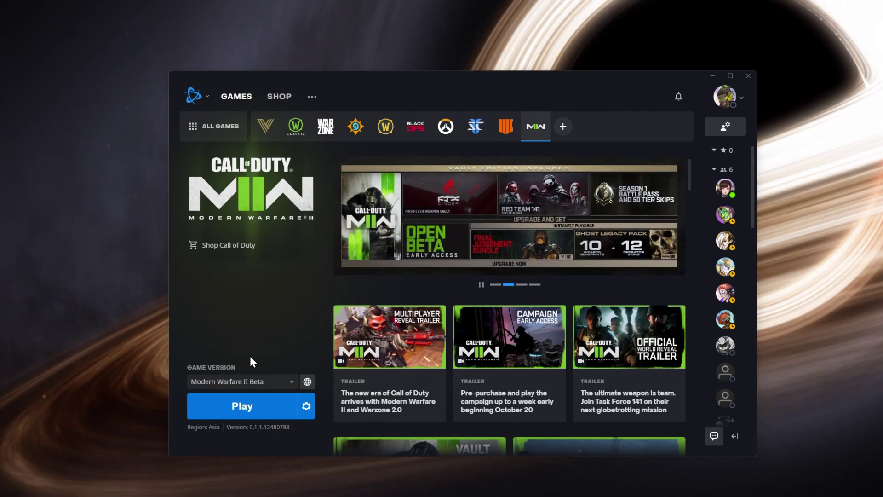
click(305, 413)
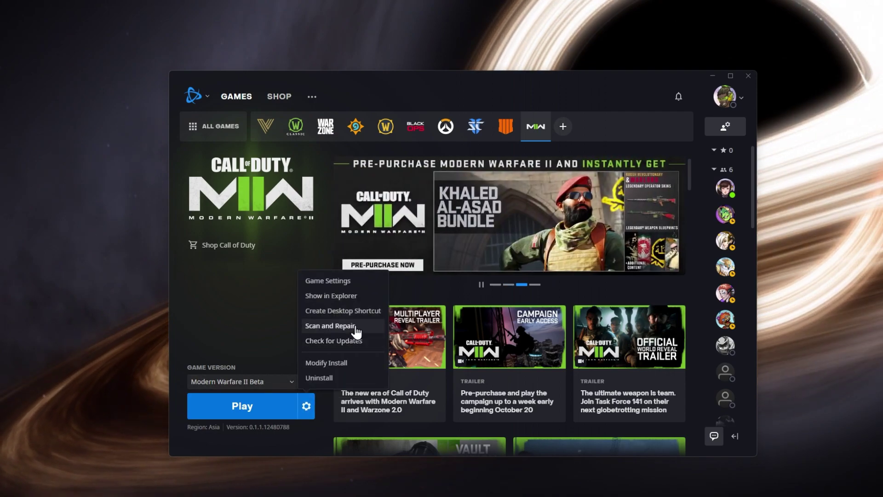
click(221, 302)
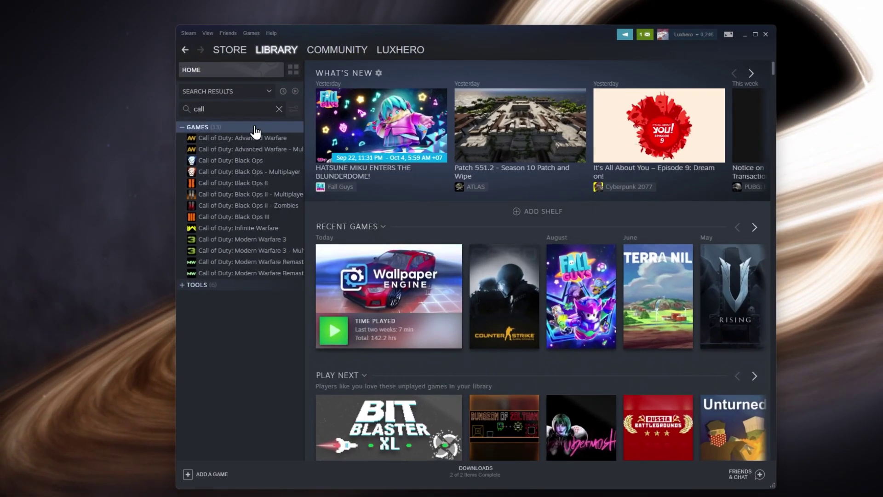
- Clear the library search and open the Local Files properties of Cities: Skylines
click(279, 111)
right_click(234, 168)
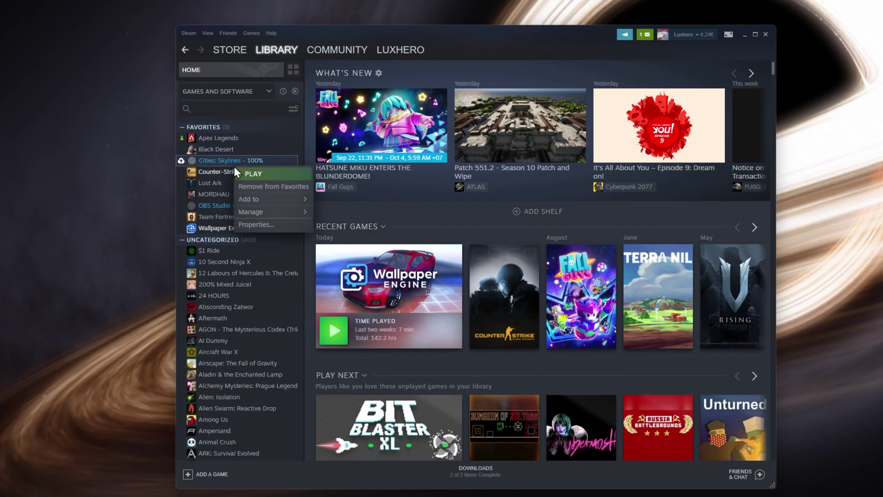
click(243, 225)
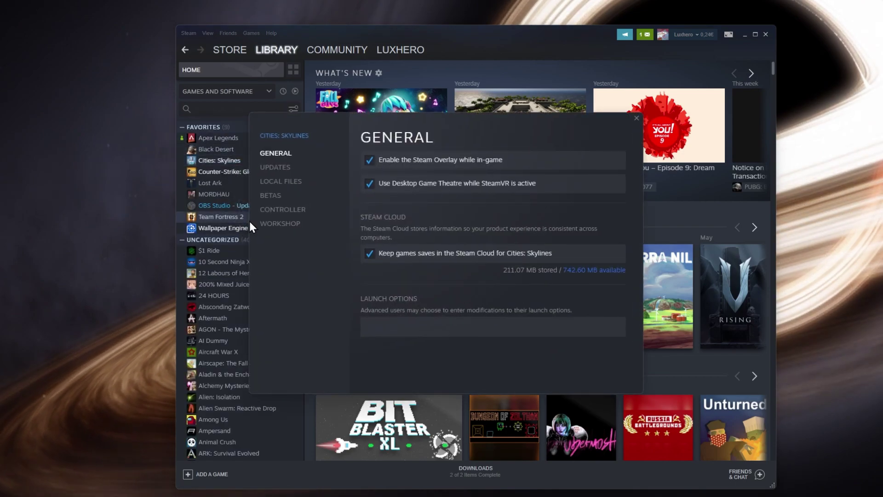
click(288, 182)
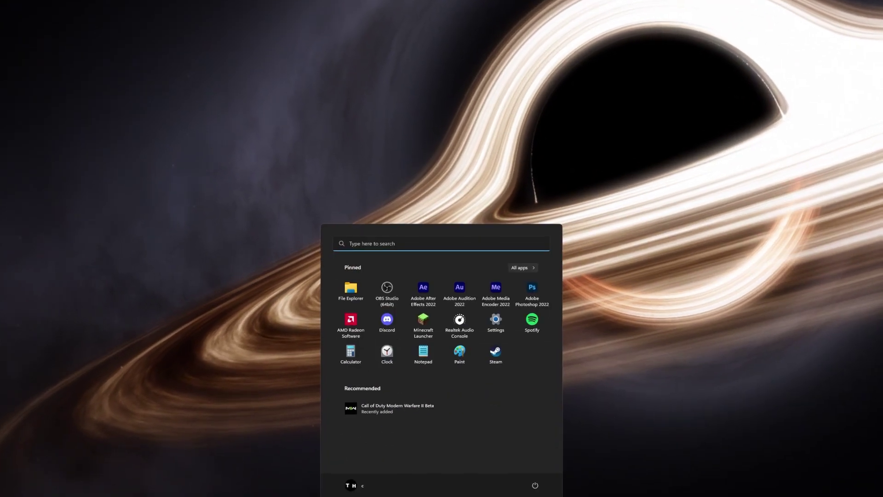
text(settings)
- Confirm 100% display scale and recommended 3440 × 1440 resolution, then go to Windows Update
key(Return)
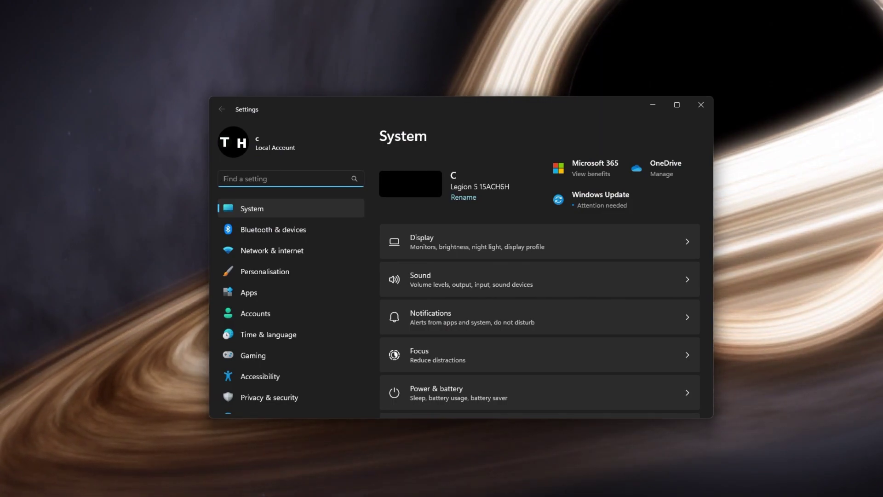
click(488, 232)
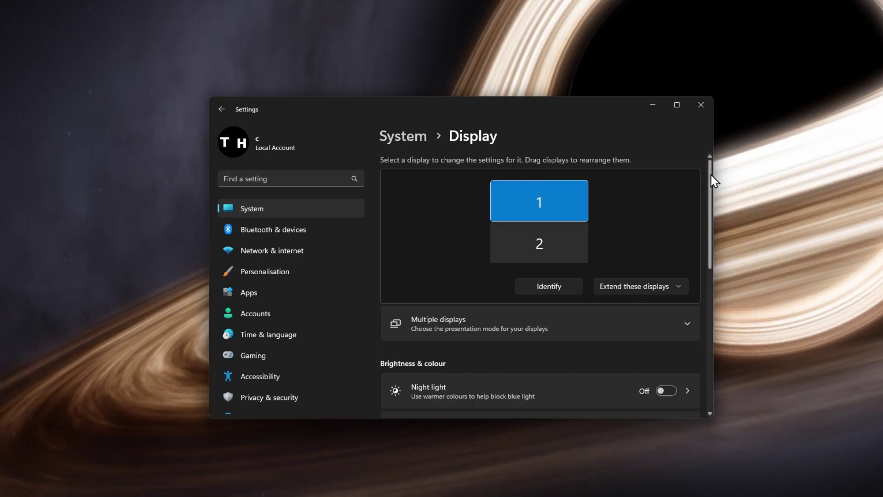
drag(708, 172, 709, 292)
click(665, 199)
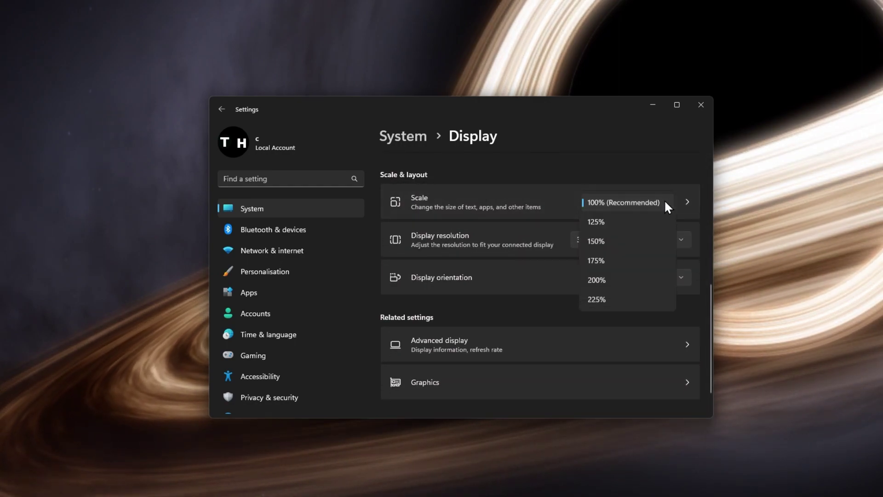
click(664, 199)
click(676, 241)
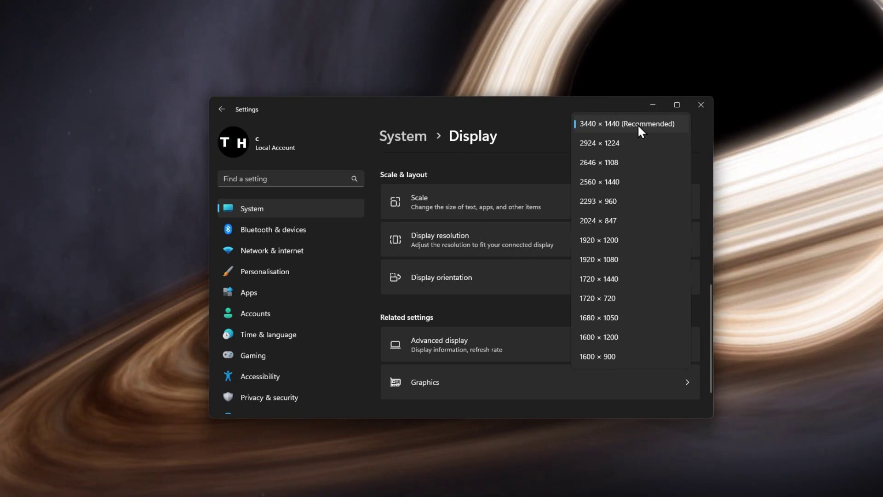
click(535, 165)
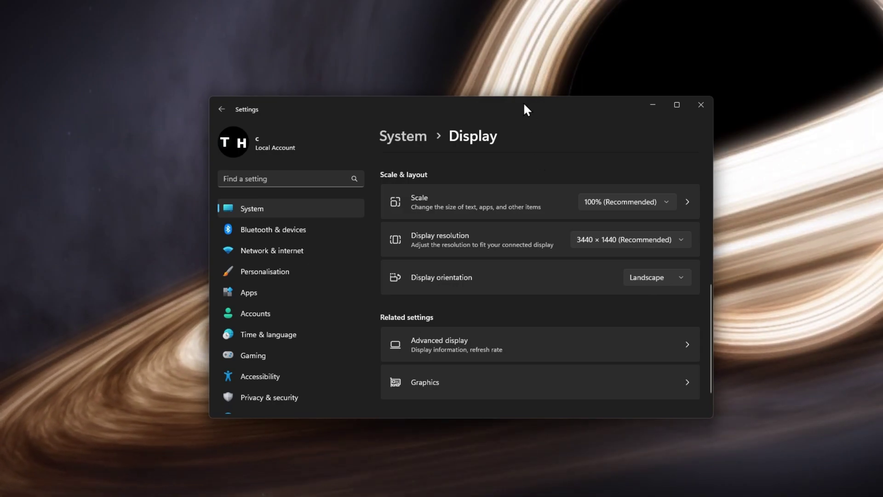
scroll(295, 281, down, 1)
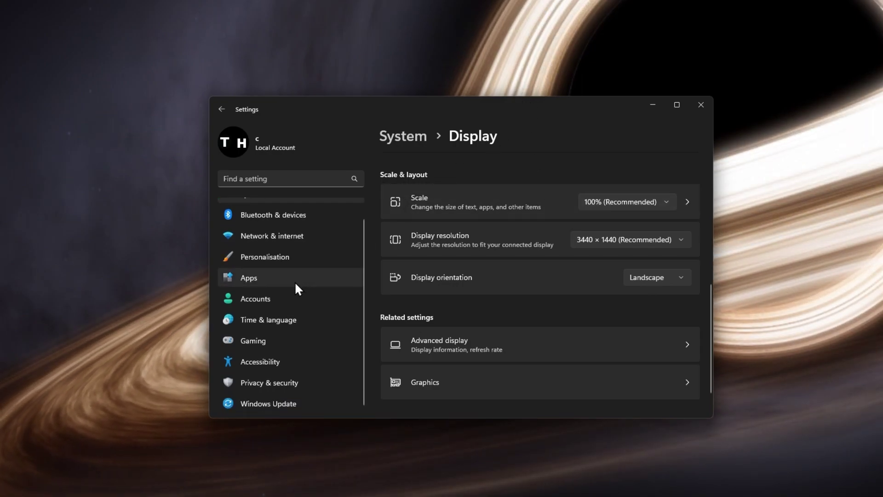
click(269, 407)
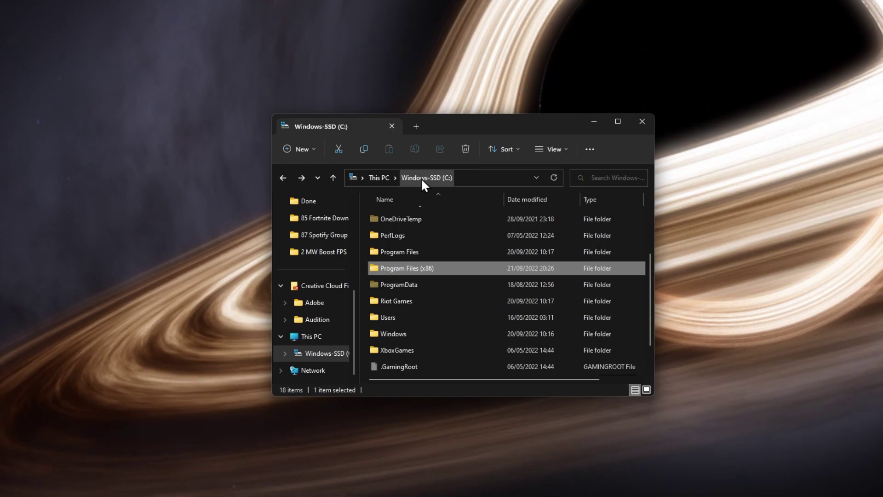
- Browse to C:\Program Files (x86)\Call of Duty\_beta_
double_click(446, 270)
double_click(445, 279)
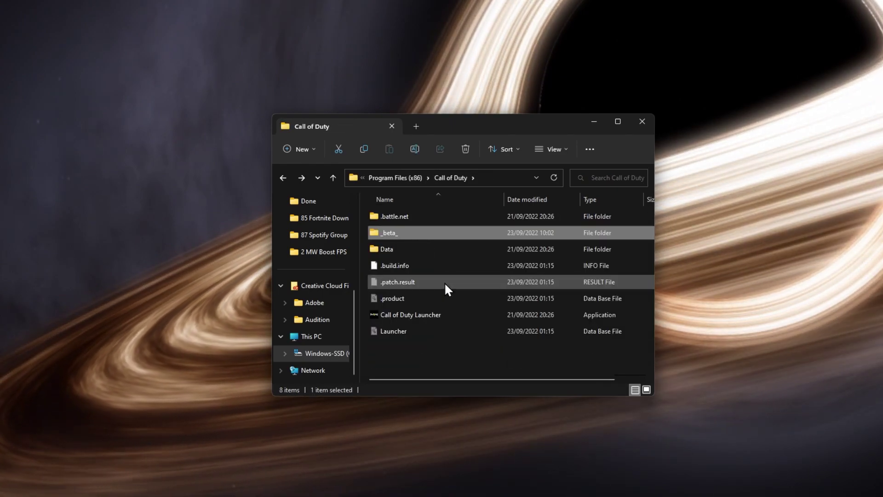
key(Return)
text(cod)
scroll(446, 284, down, 2)
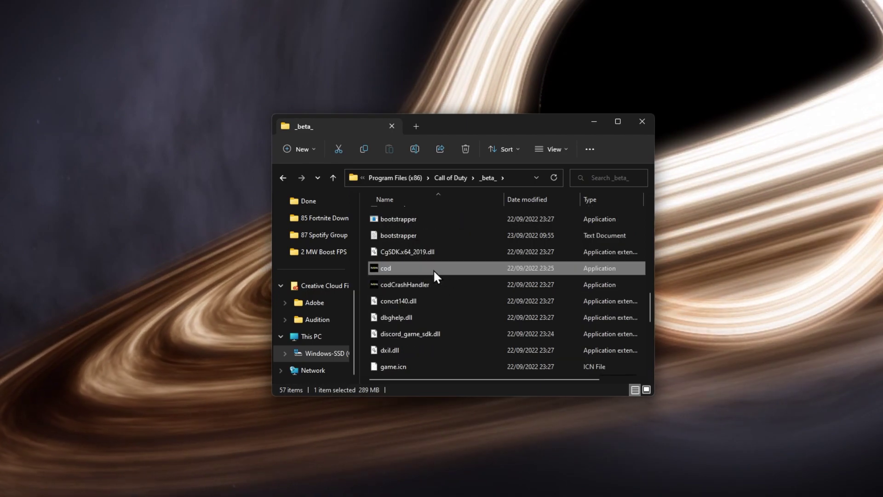
- Disable full-screen optimisations and enable run as administrator for cod, and apply
right_click(433, 271)
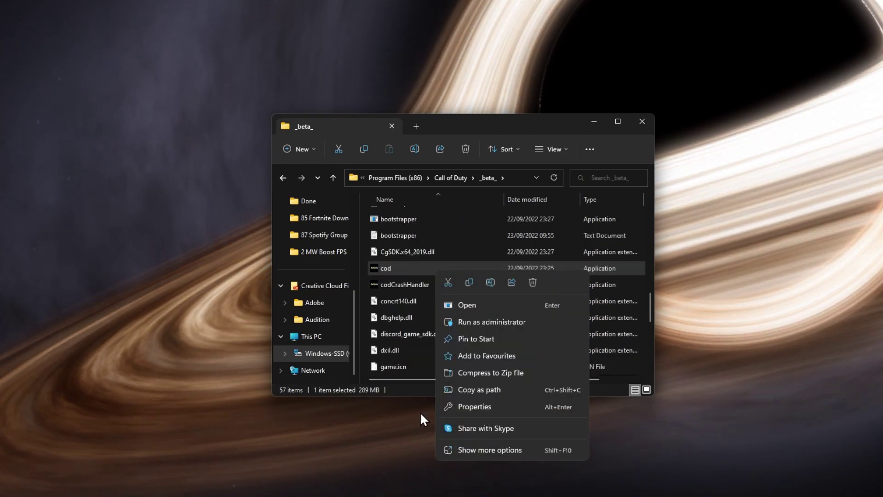
click(474, 407)
drag(531, 284, 482, 124)
click(641, 125)
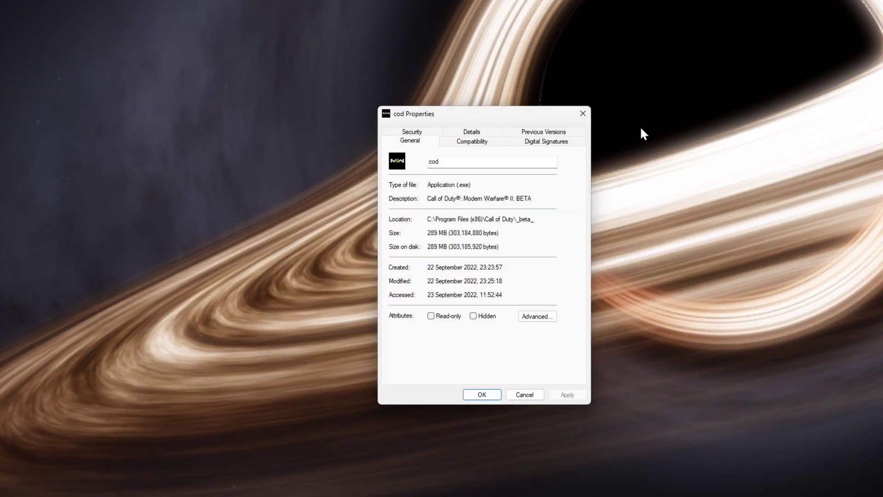
click(475, 142)
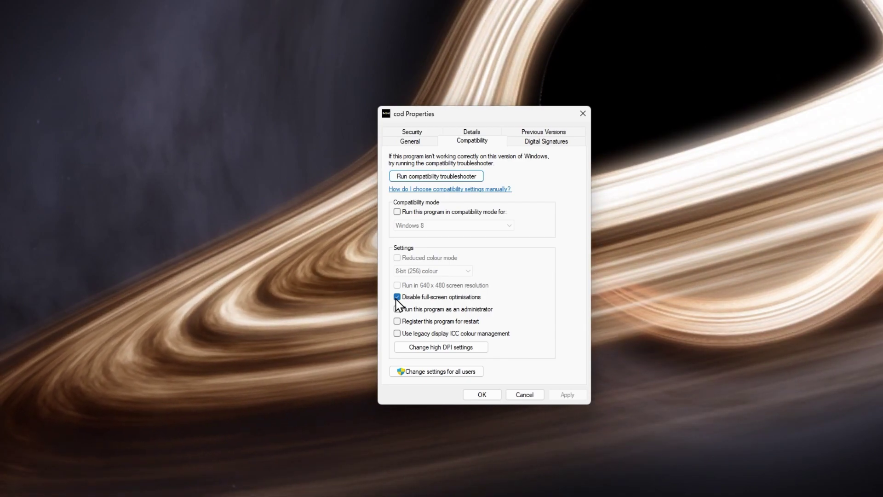
click(398, 308)
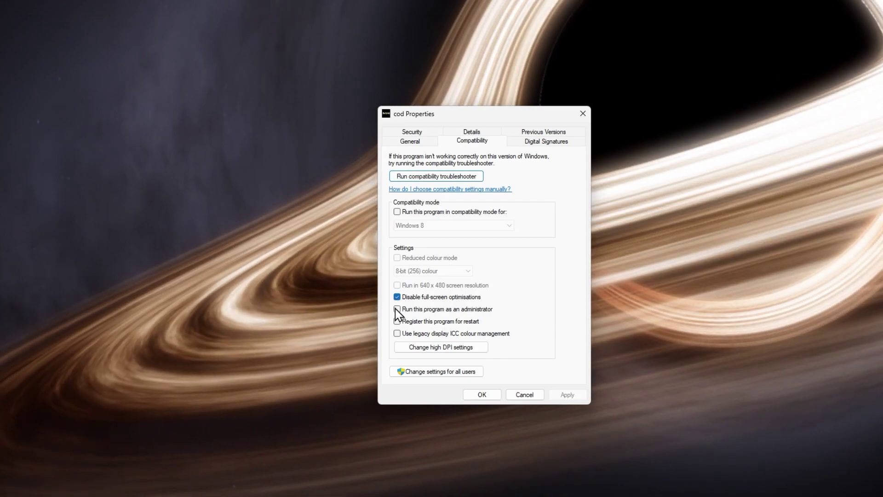
click(555, 395)
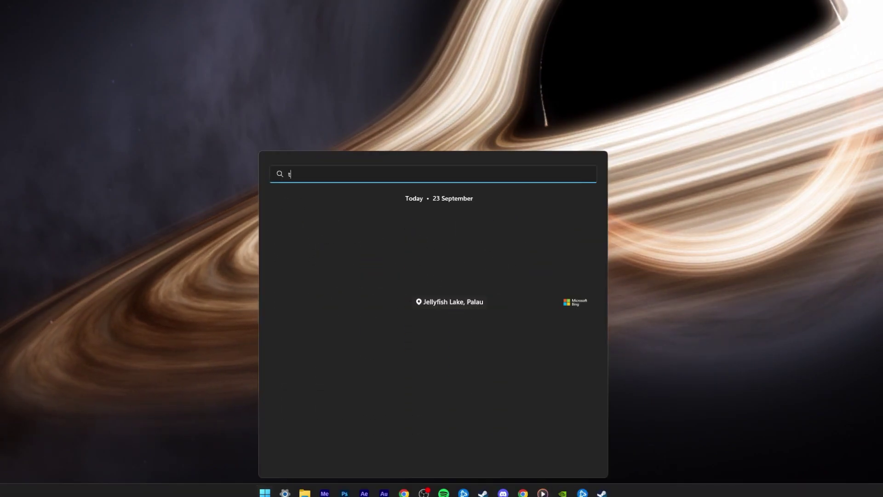
text(task)
- Launch Task Manager and review running processes, checking the CCLibraries process options
key(Return)
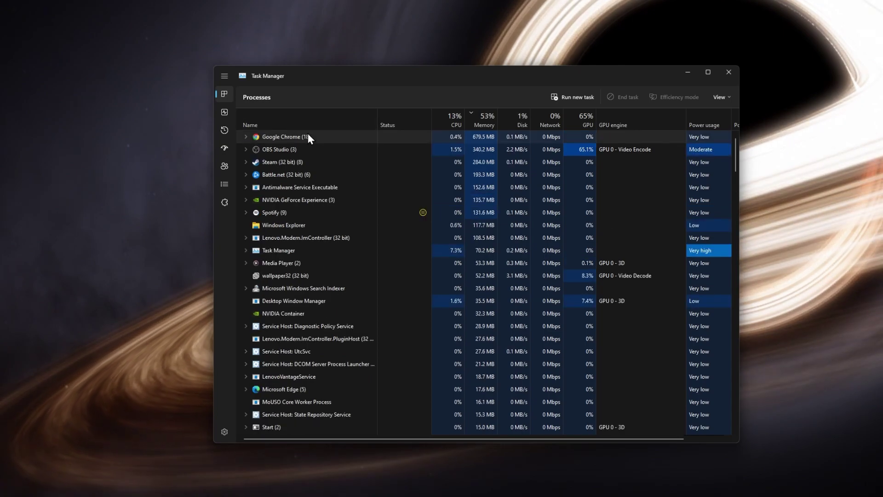
scroll(320, 179, down, 1)
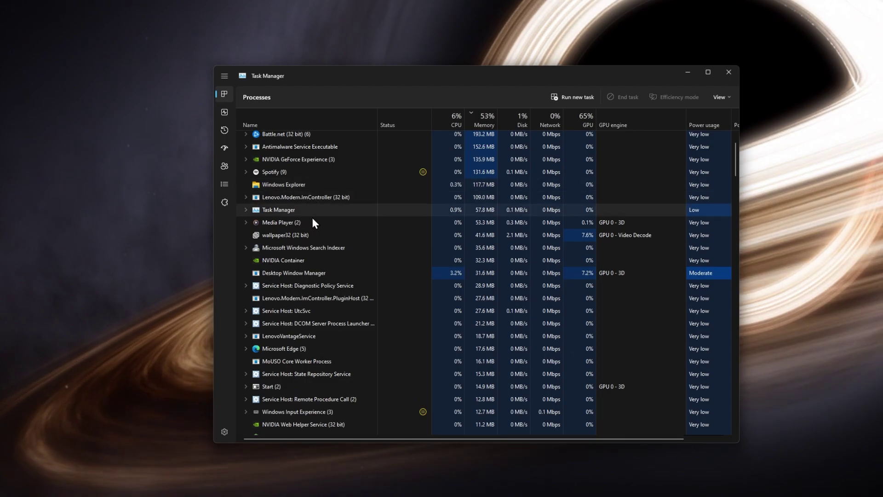
click(319, 237)
scroll(321, 237, down, 3)
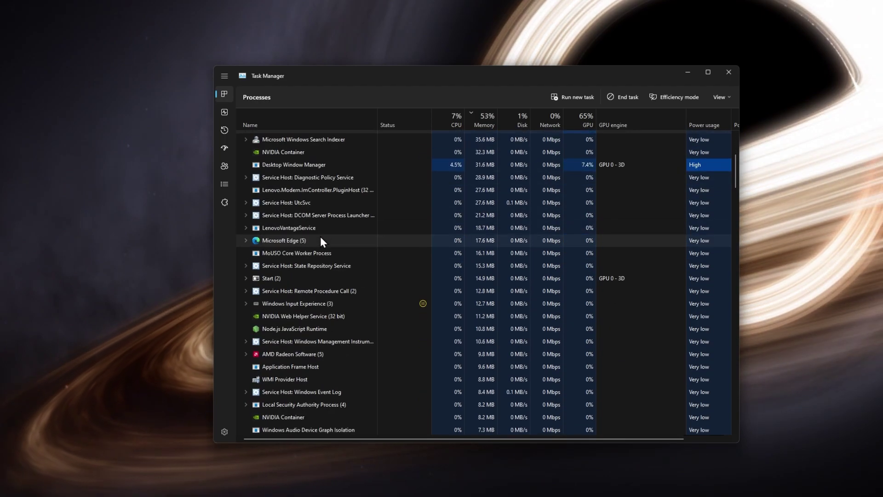
scroll(320, 236, down, 2)
scroll(321, 237, down, 2)
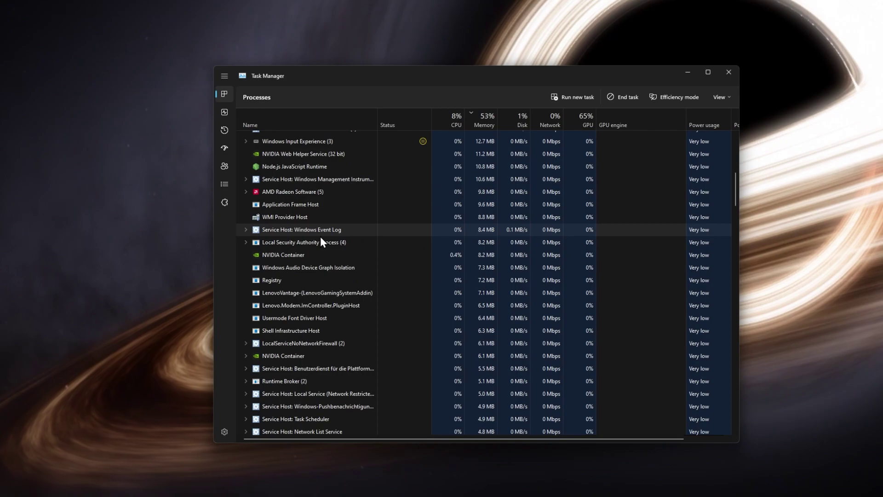
scroll(320, 237, down, 1)
scroll(320, 237, down, 5)
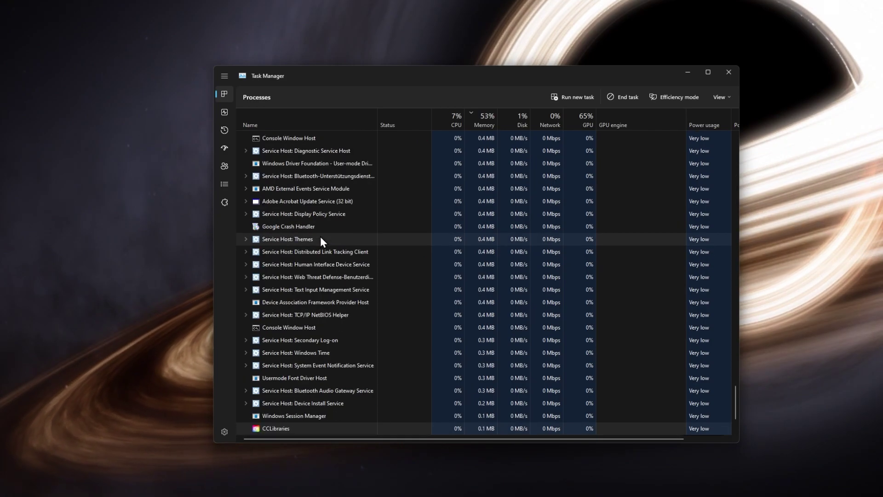
scroll(320, 237, down, 5)
right_click(284, 354)
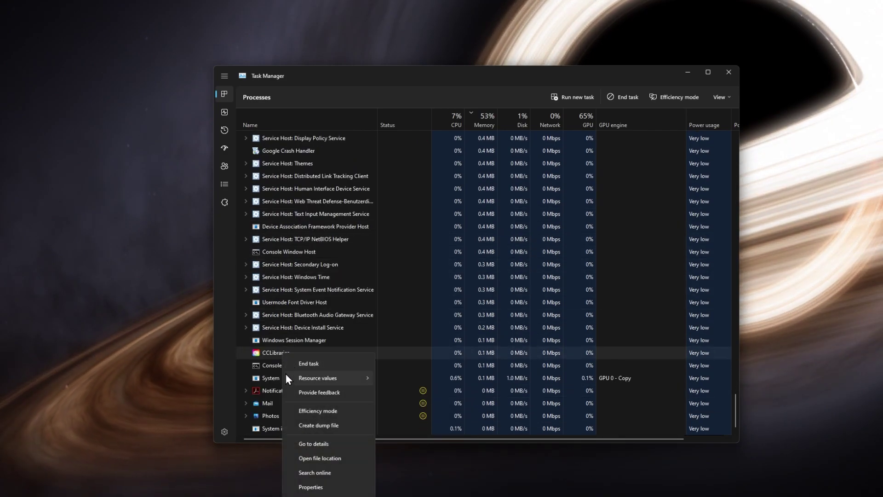
click(327, 340)
drag(738, 399, 750, 139)
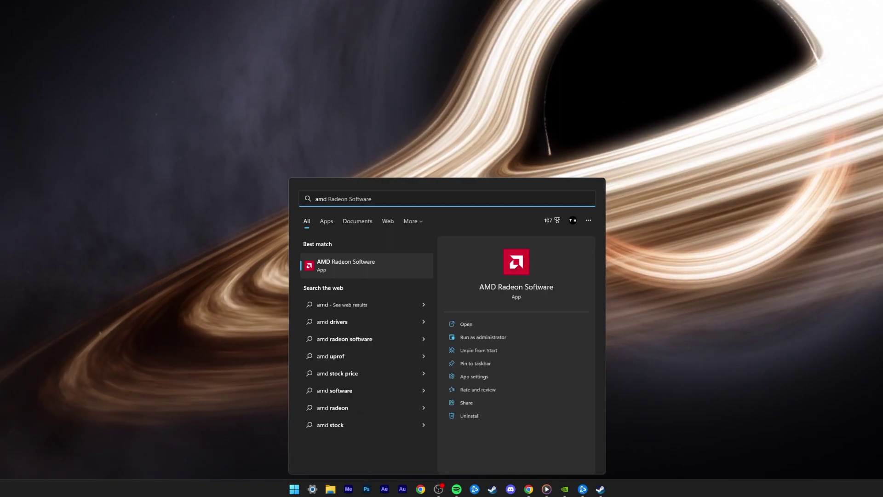
- Correct the Start search text to find GeForce Experience
key(BackSpace)
key(BackSpace)
key(BackSpace)
key(BackSpace)
text(gef)
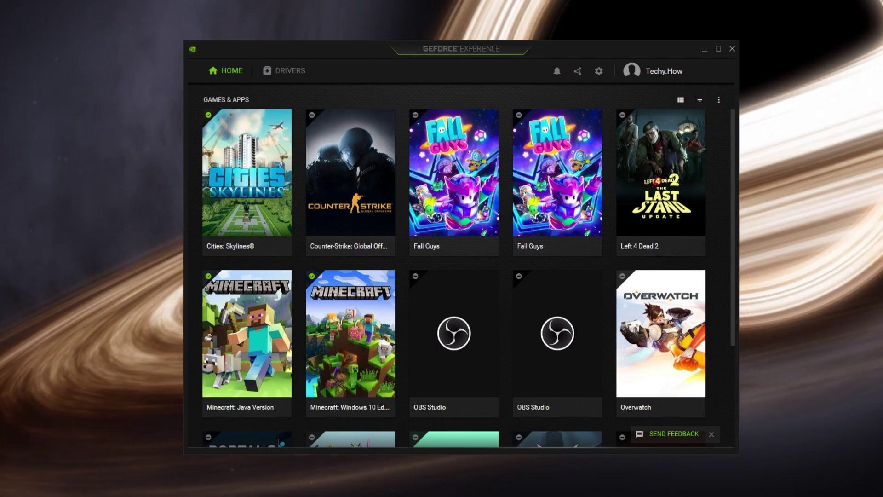
- Run a driver update check, confirming Game Ready driver 516.94 is current
click(304, 72)
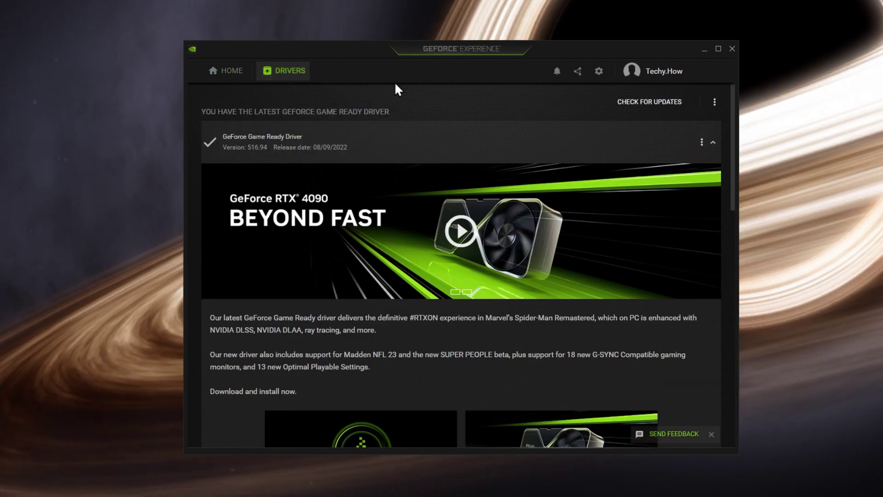
click(633, 110)
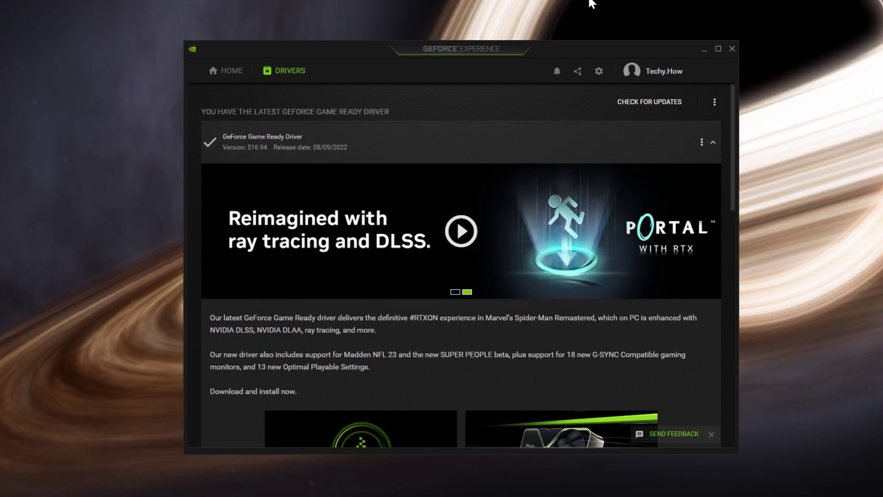
- Open GeForce Experience settings to view Image Scaling at 77% render resolution
click(600, 71)
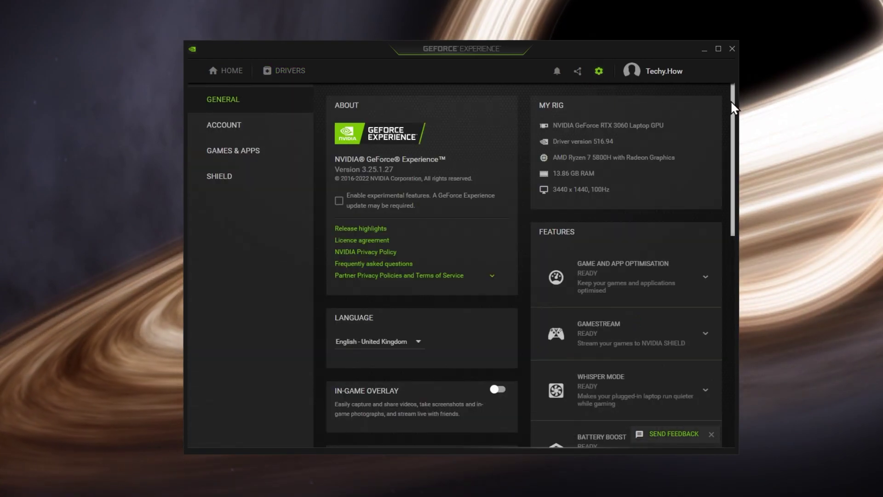
drag(731, 99, 709, 222)
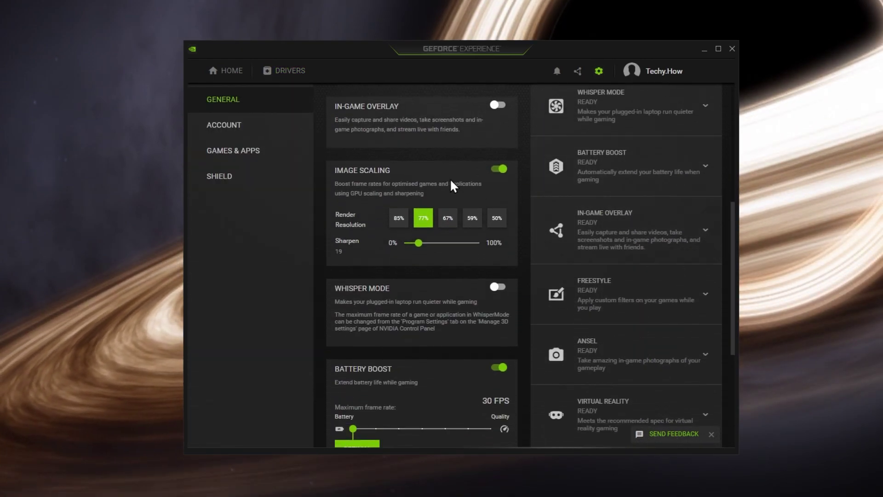